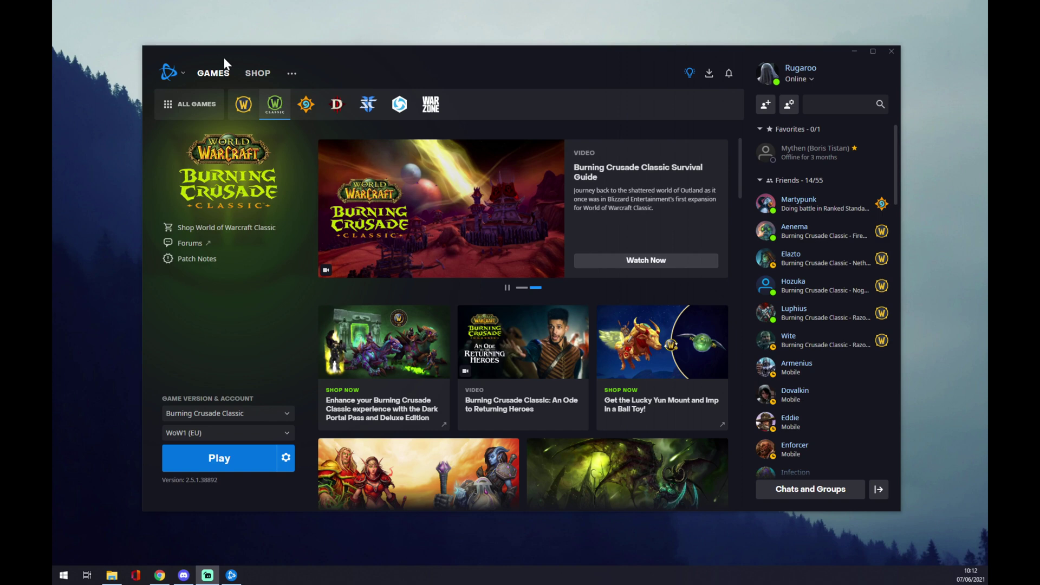
Step: Open Battle.net Settings from the logo menu and show the Friends & Chat section
left_click(183, 77)
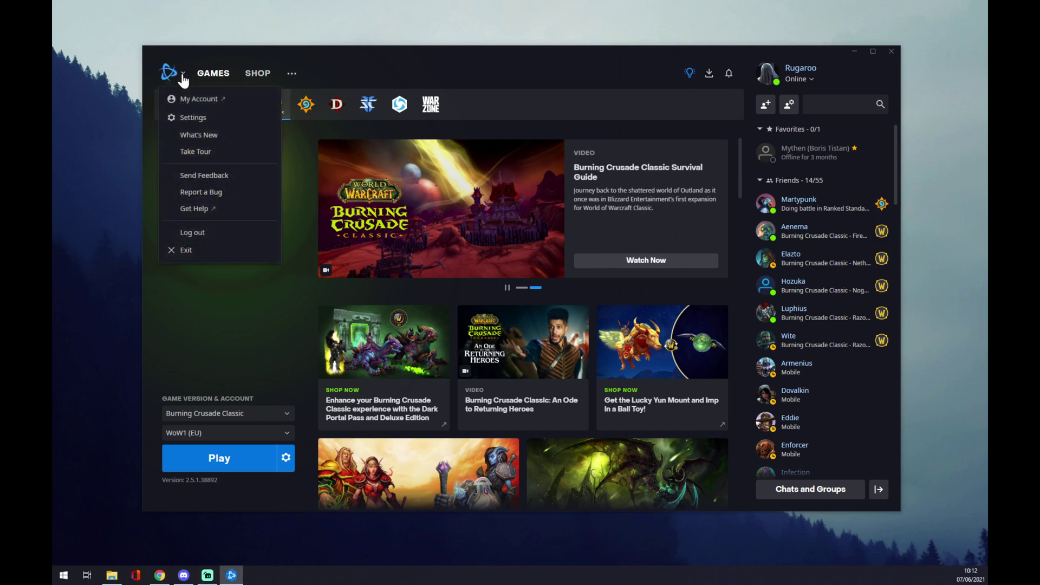
left_click(209, 122)
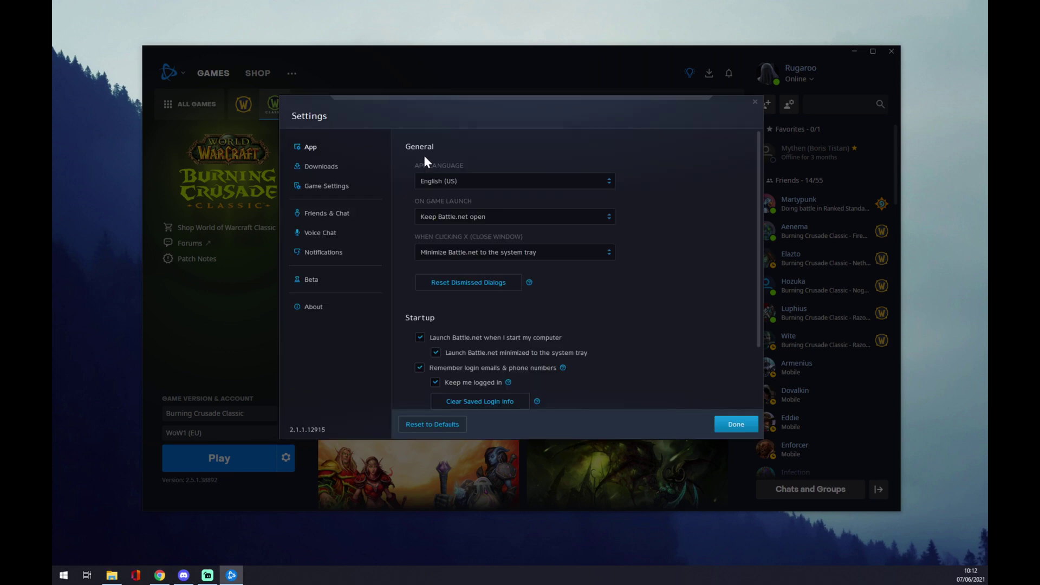
left_click(329, 213)
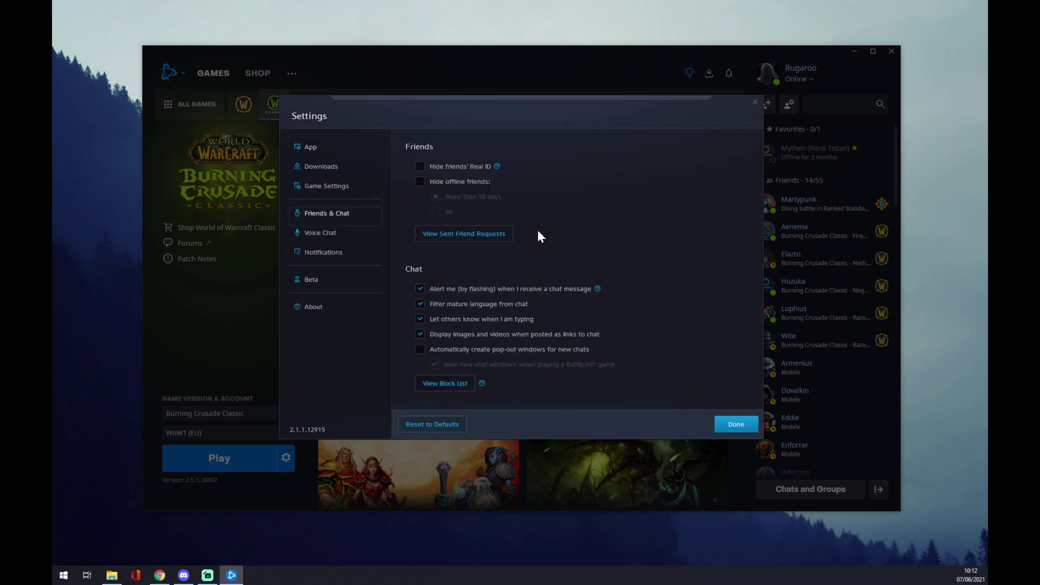
left_click(322, 235)
left_click(331, 252)
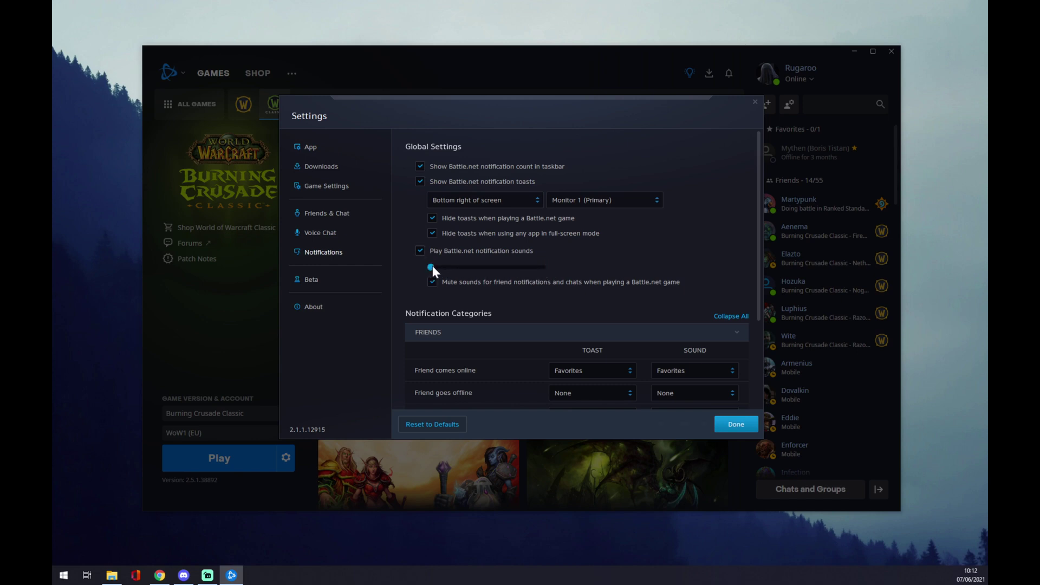
mouse_move(537, 271)
left_mouse_down()
mouse_move(435, 271)
mouse_move(545, 268)
left_mouse_up()
left_click(466, 254)
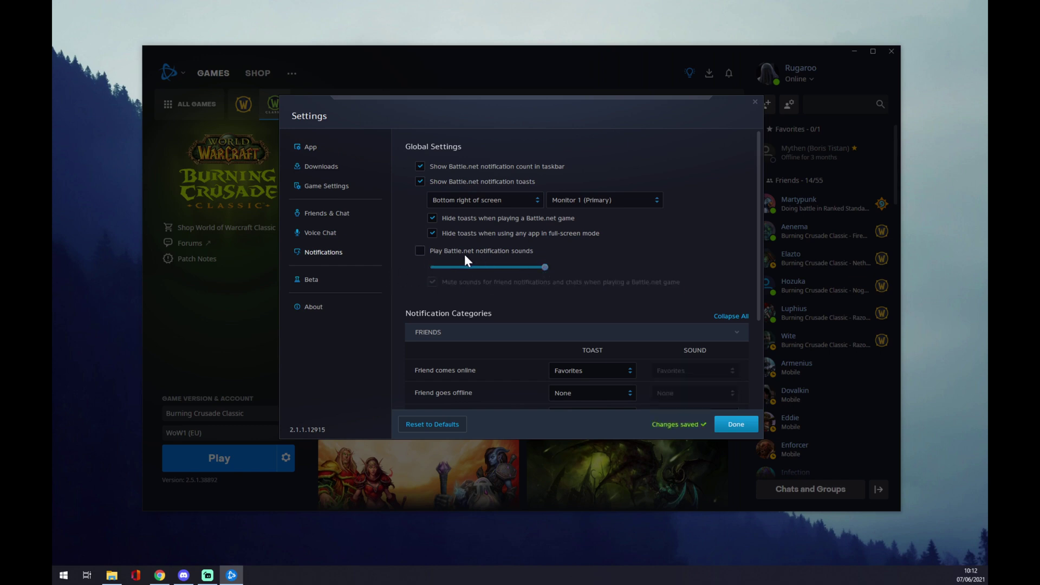
left_click(466, 254)
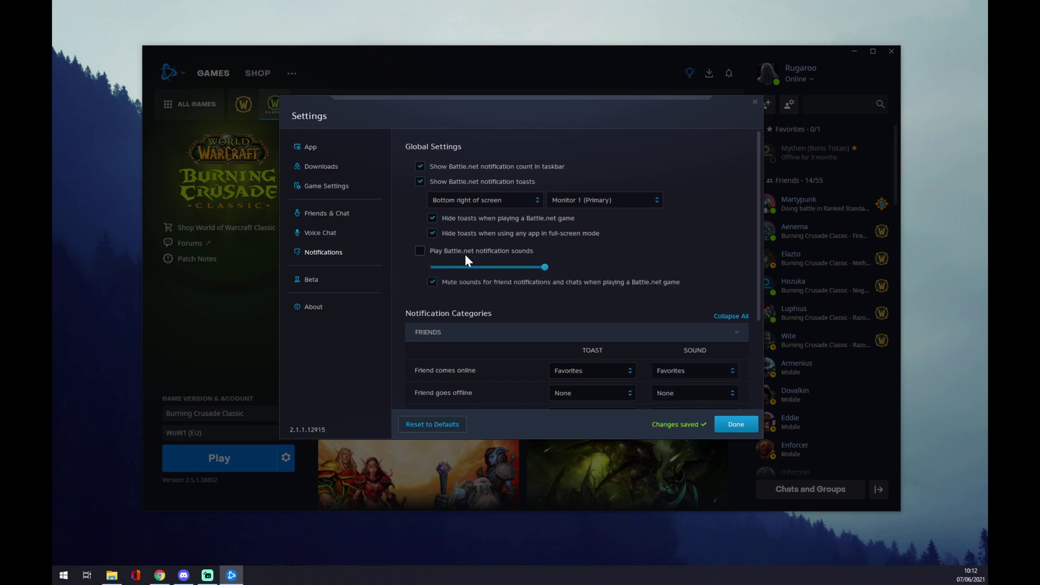
left_click(465, 254)
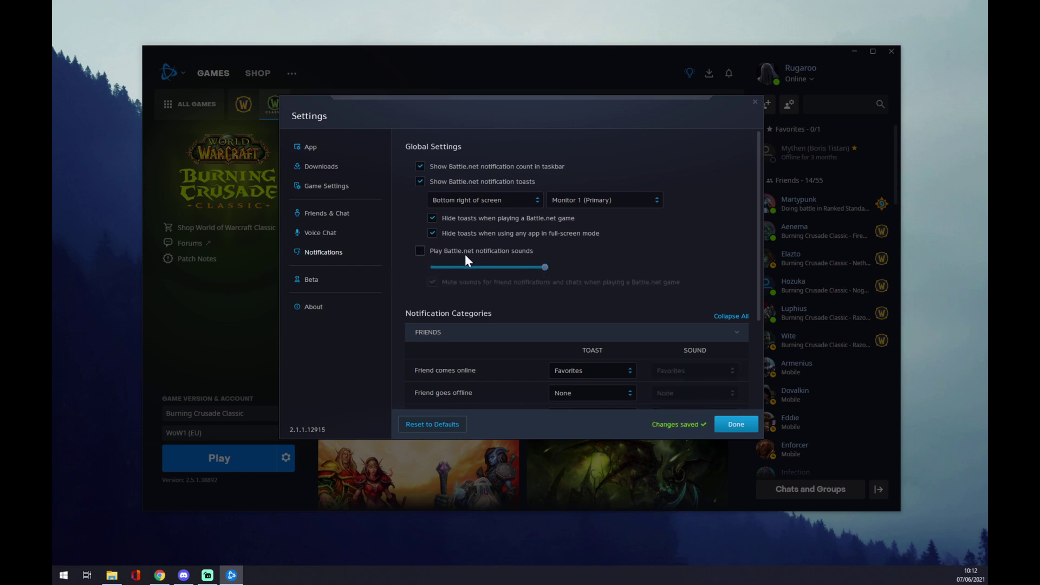
left_click(418, 249)
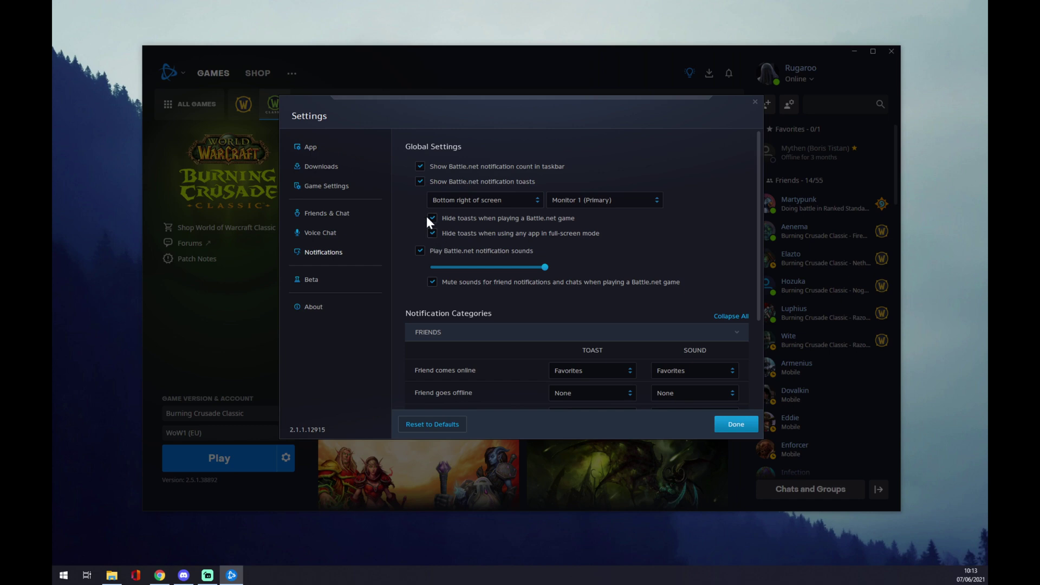
left_click(433, 219)
left_click(451, 201)
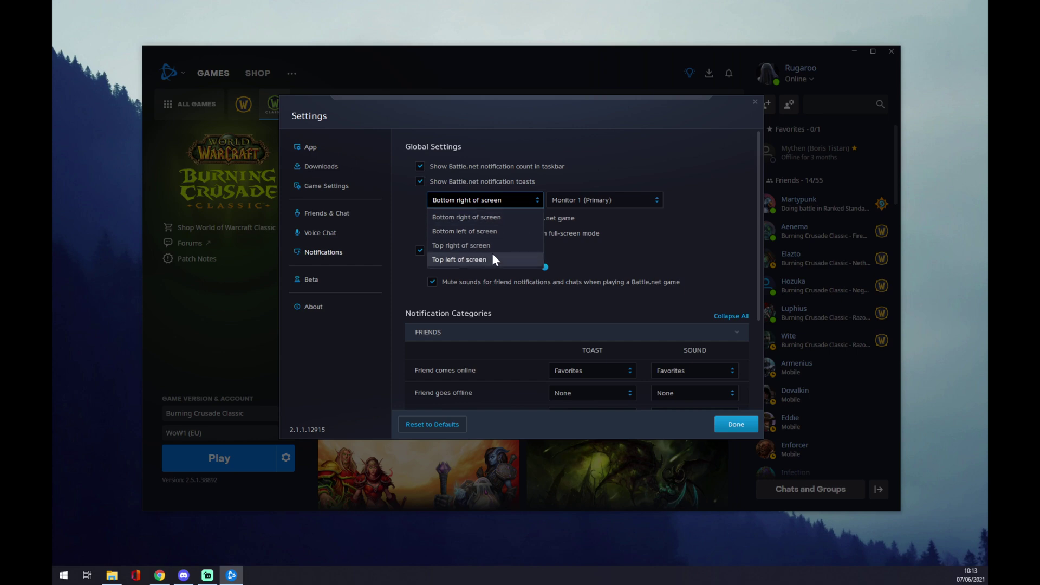
left_click(634, 205)
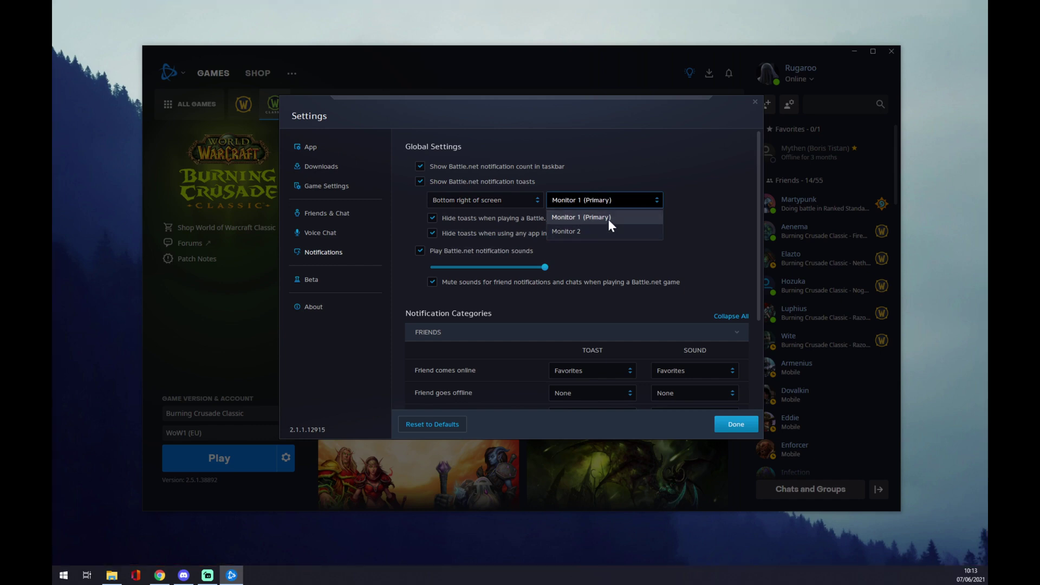
left_click(711, 232)
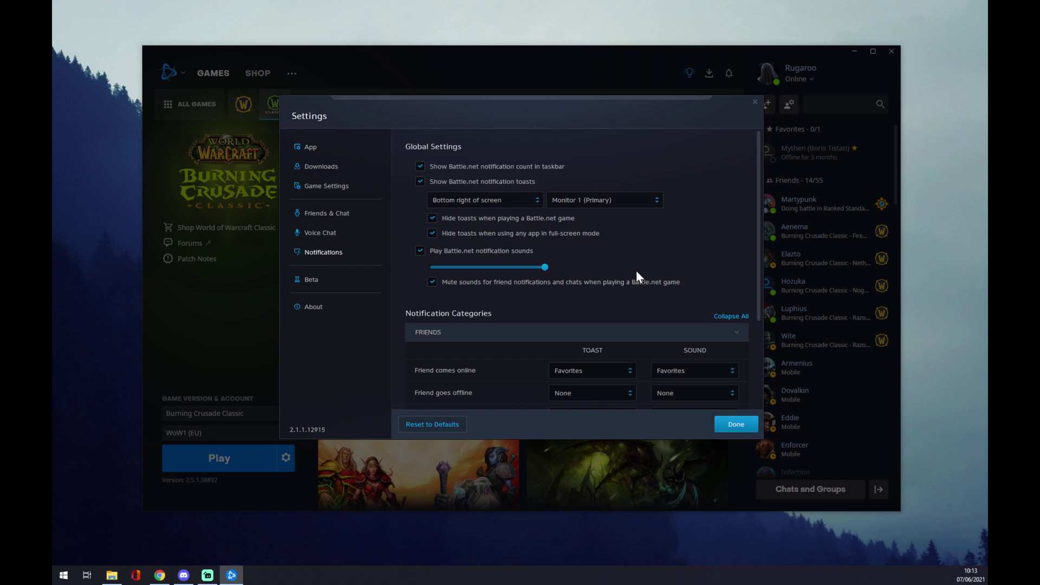
scroll(636, 271, "down", 3)
Step: Expand and collapse the Chat categories, then review friend-offline toast choices, leaving None
left_click(464, 350)
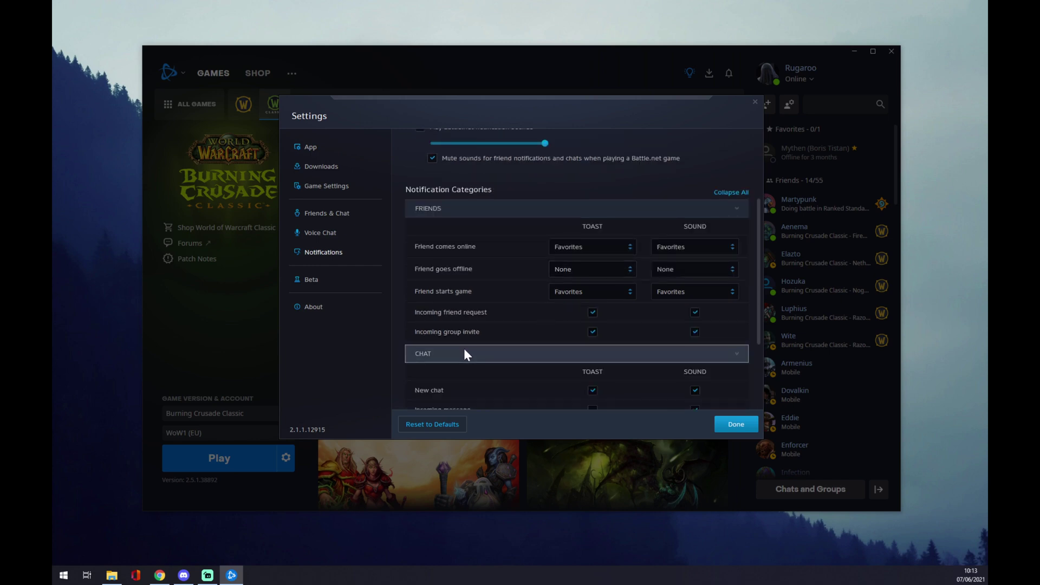
scroll(470, 342, "down", 3)
left_click(464, 243)
scroll(447, 268, "up", 1)
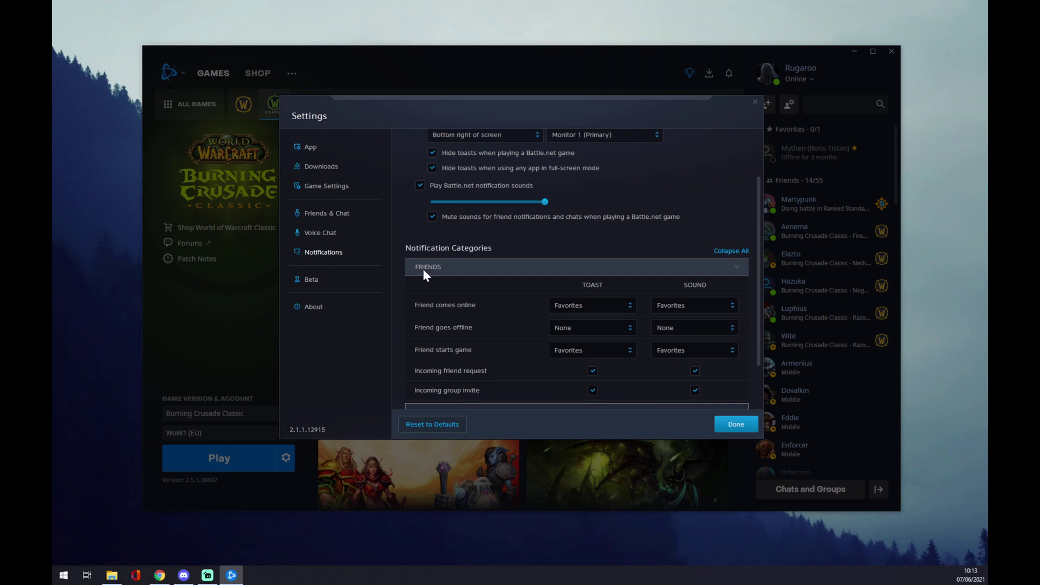
scroll(456, 271, "down", 1)
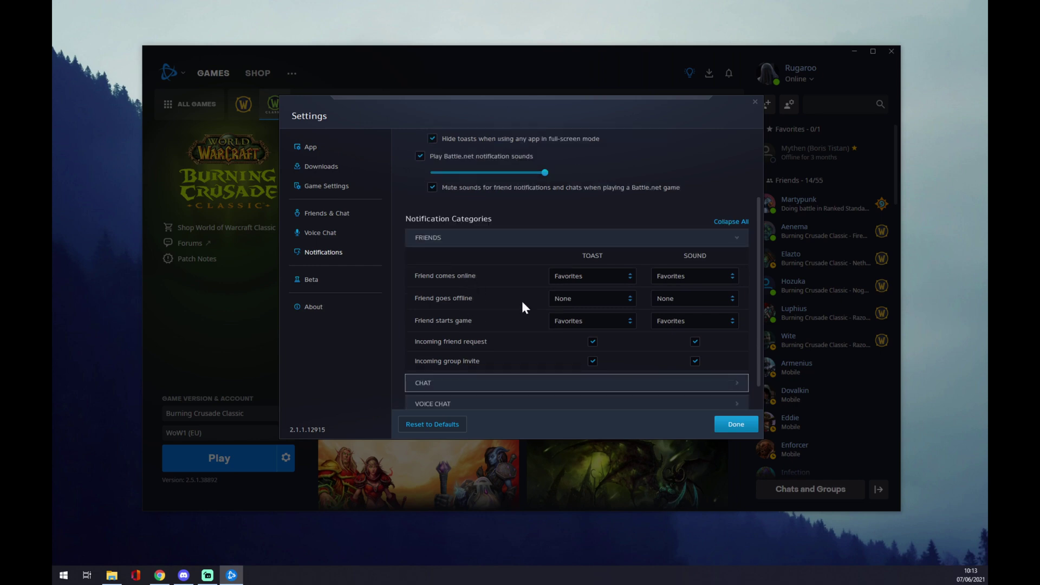
left_click(596, 299)
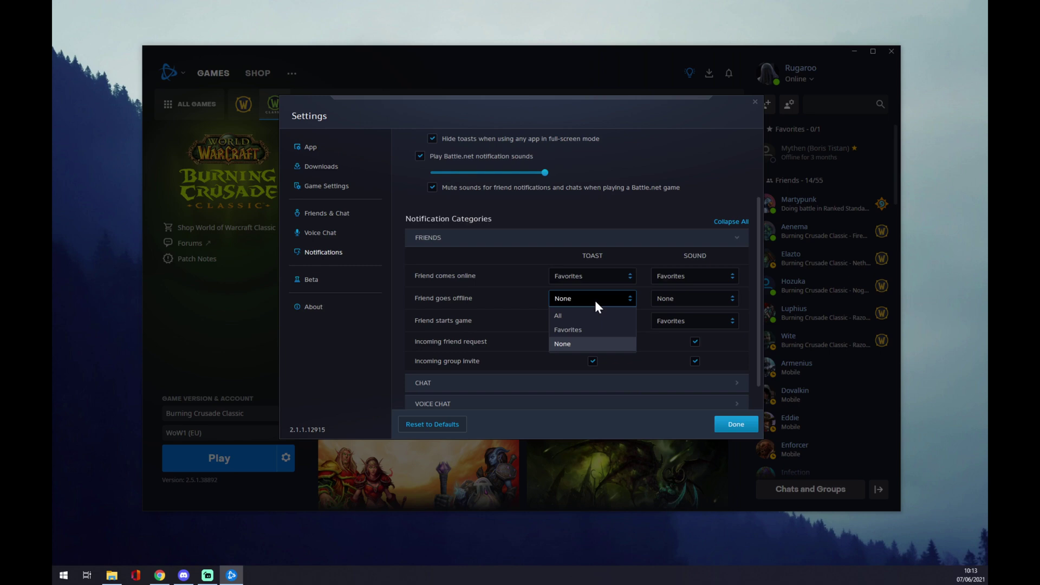
left_click(595, 300)
left_click(561, 300)
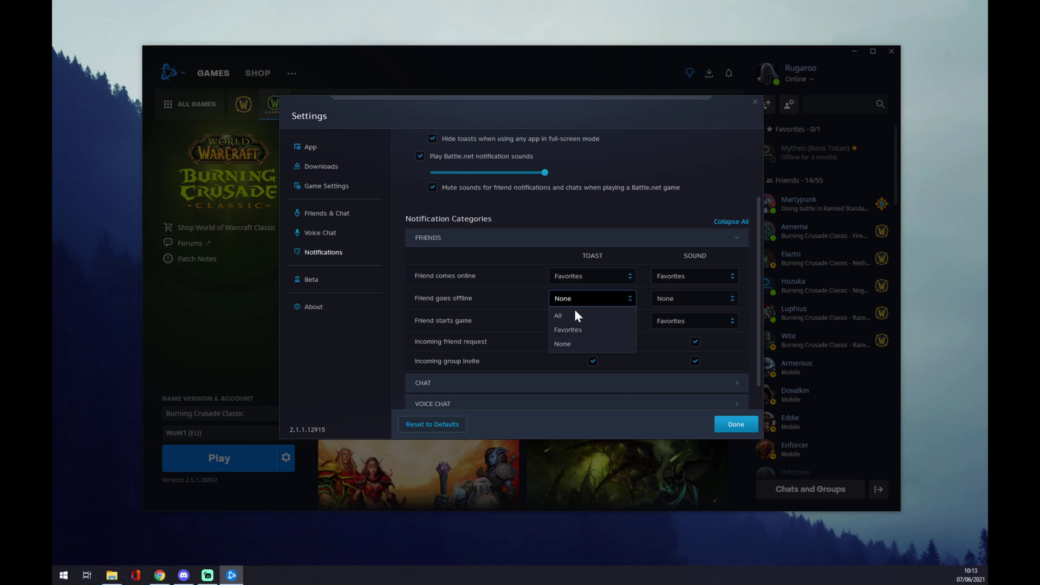
left_click(571, 344)
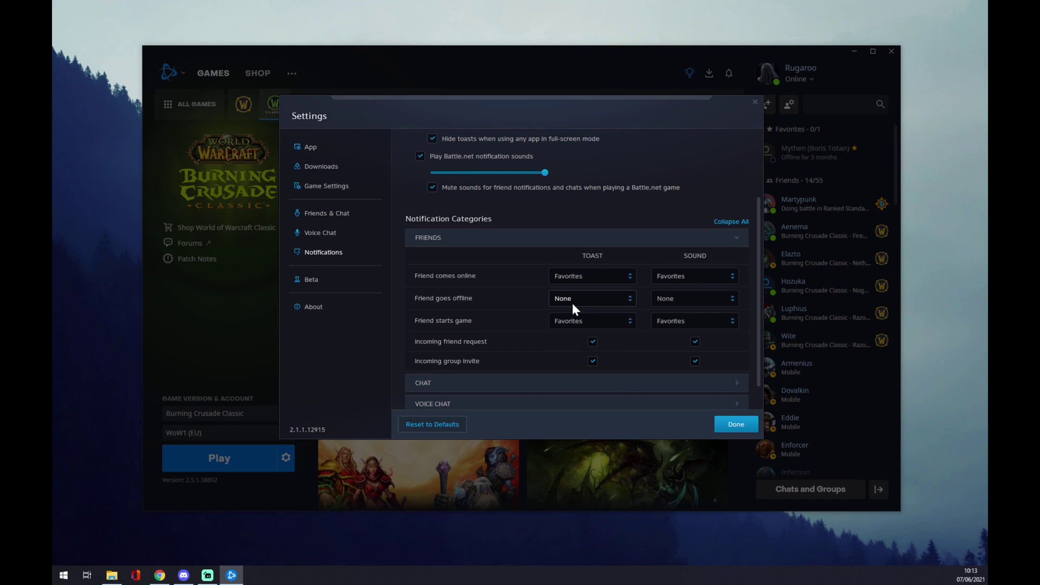
Step: Keep friend-online toasts on Favorites and close the settings with Done
left_click(573, 303)
left_click(569, 341)
left_click(581, 279)
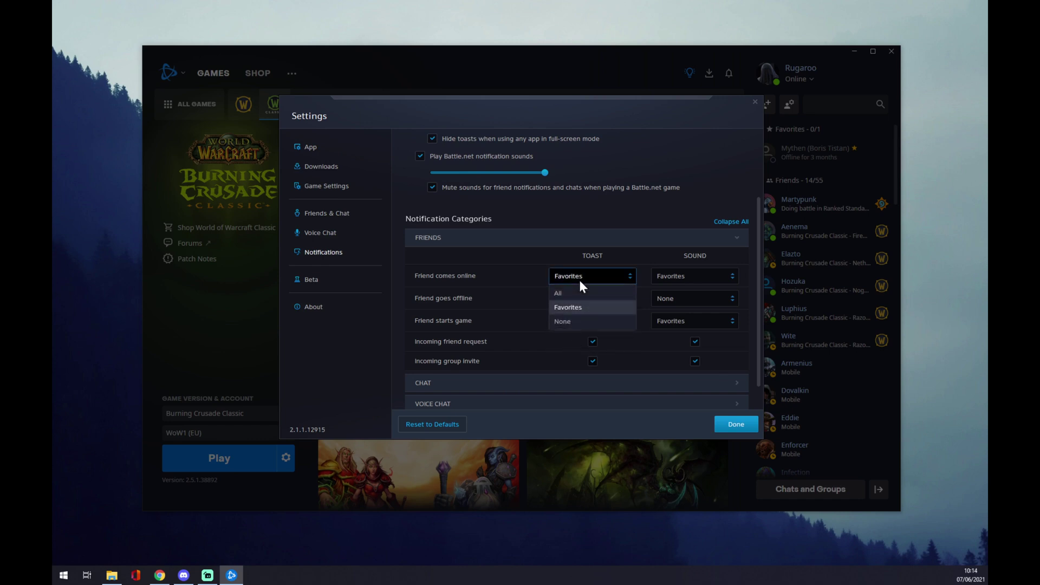
left_click(578, 311)
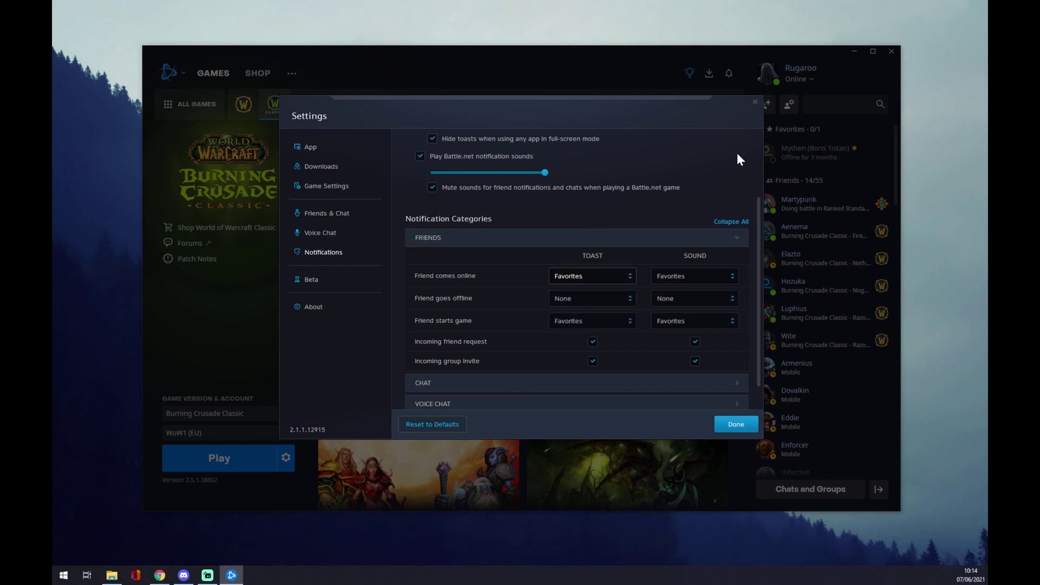
left_click(753, 105)
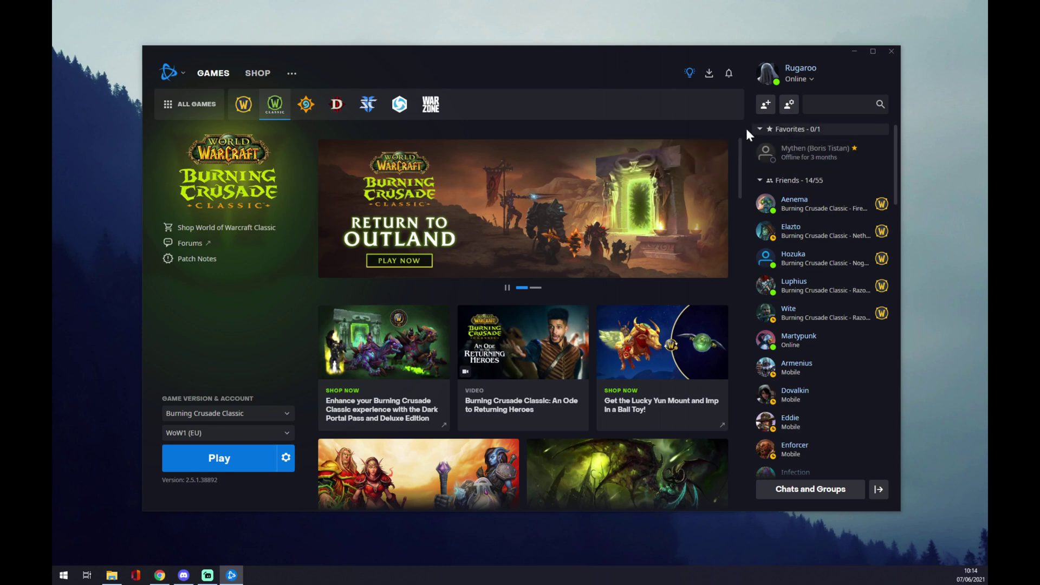
Step: Reopen Settings on Notifications and expand, then collapse, the CHAT categories
left_click(183, 78)
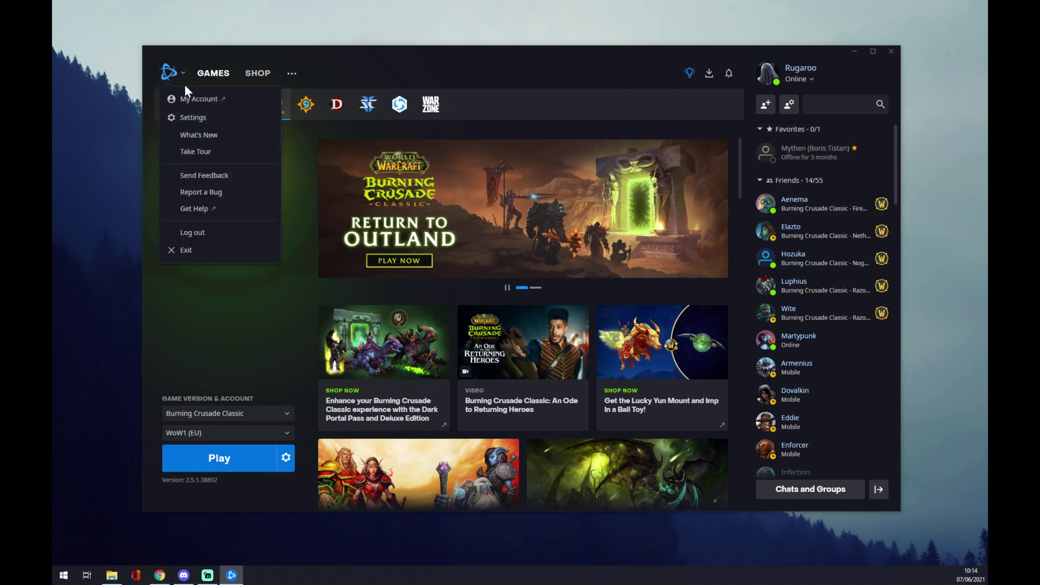
left_click(199, 121)
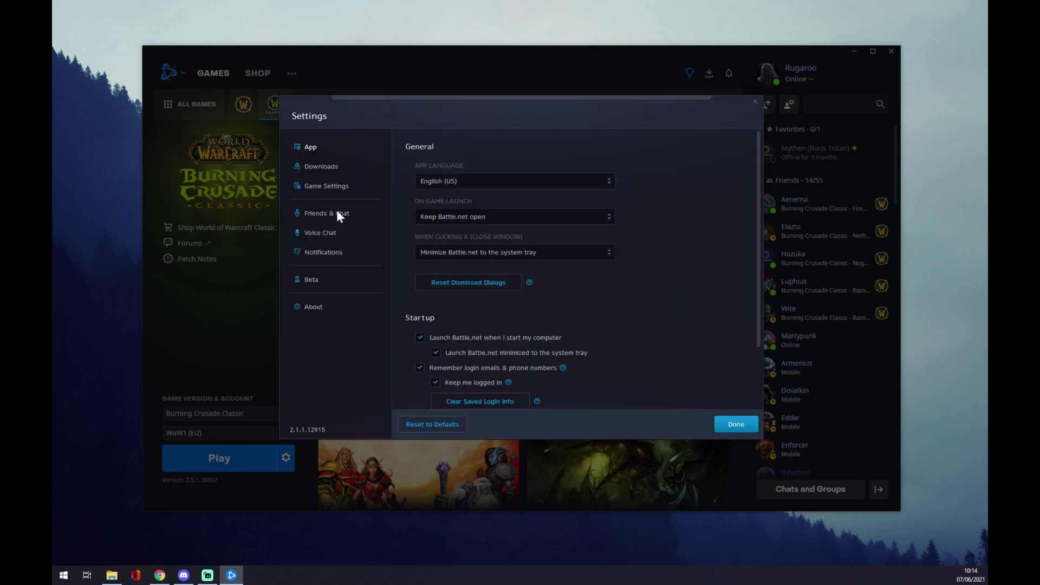
left_click(323, 253)
scroll(536, 294, "down", 3)
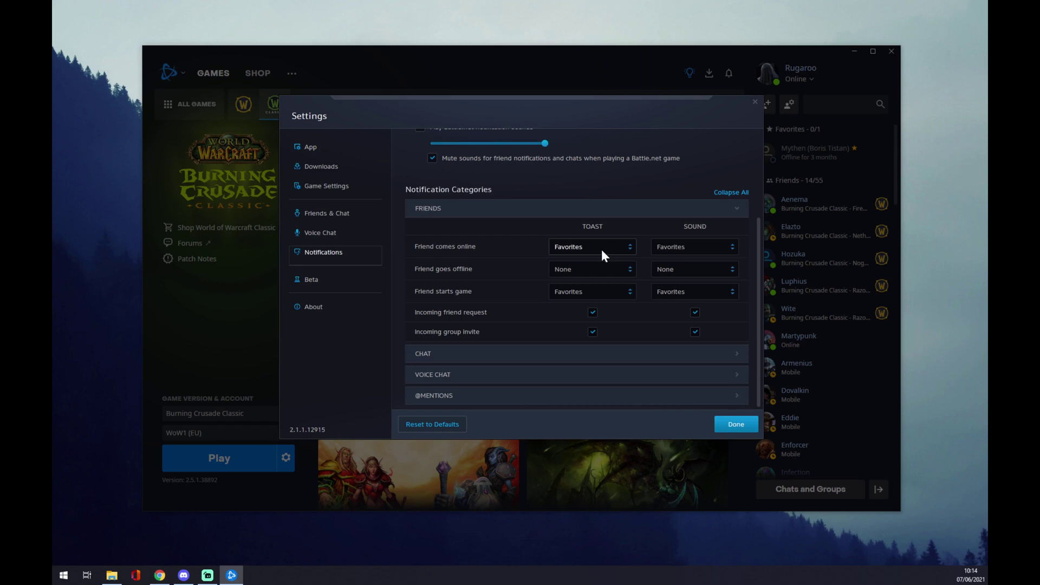
left_click(443, 353)
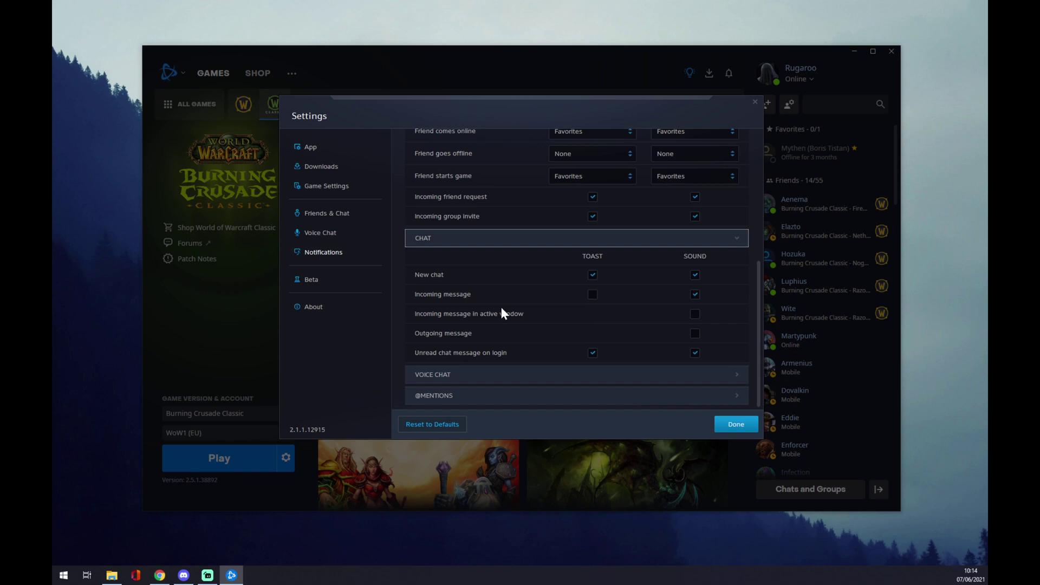
left_click(467, 240)
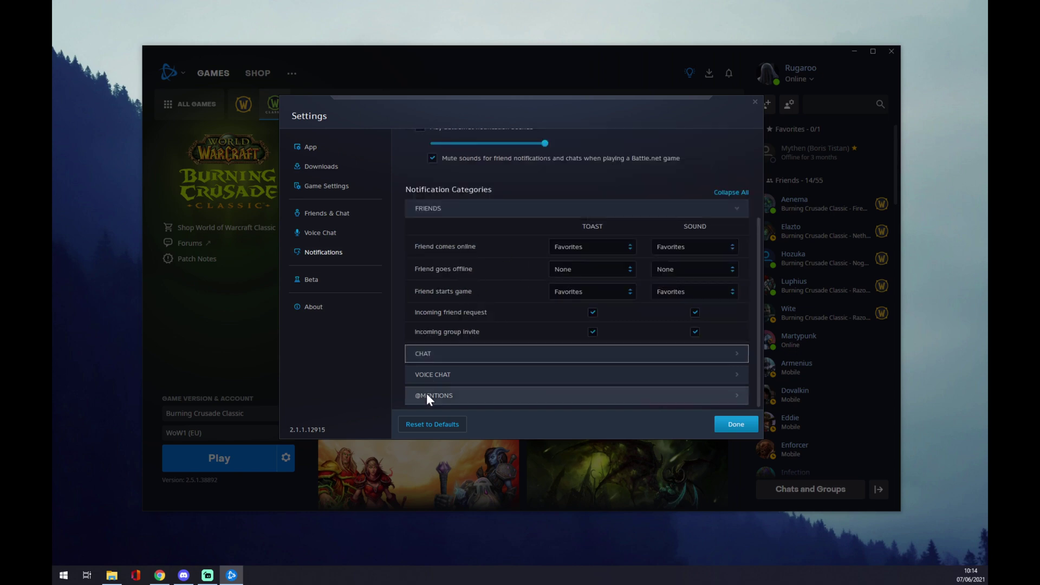
scroll(524, 352, "up", 2)
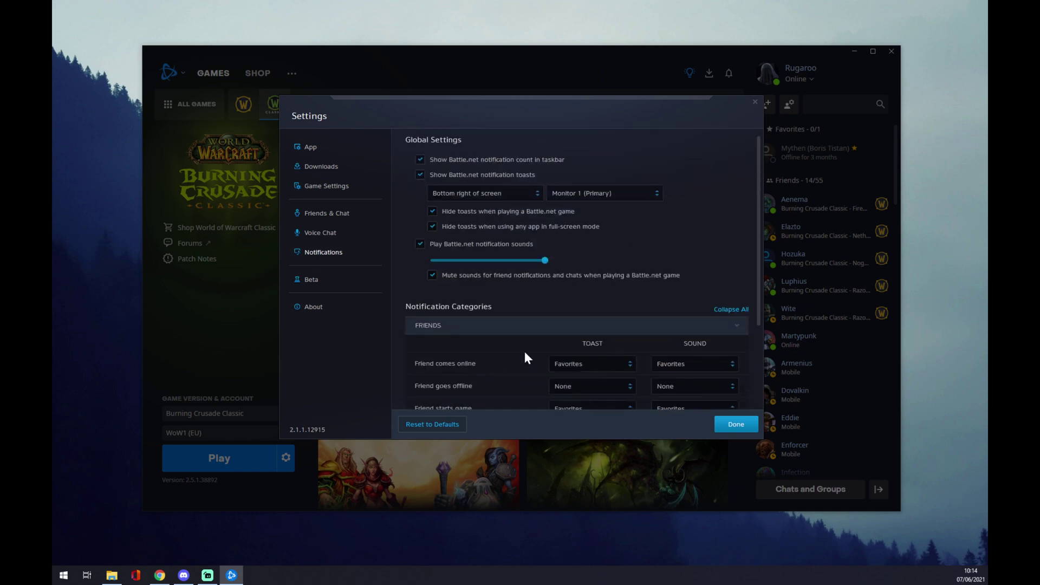
scroll(523, 351, "down", 1)
Step: Set Friend comes online toast and sound both to All
left_click(599, 311)
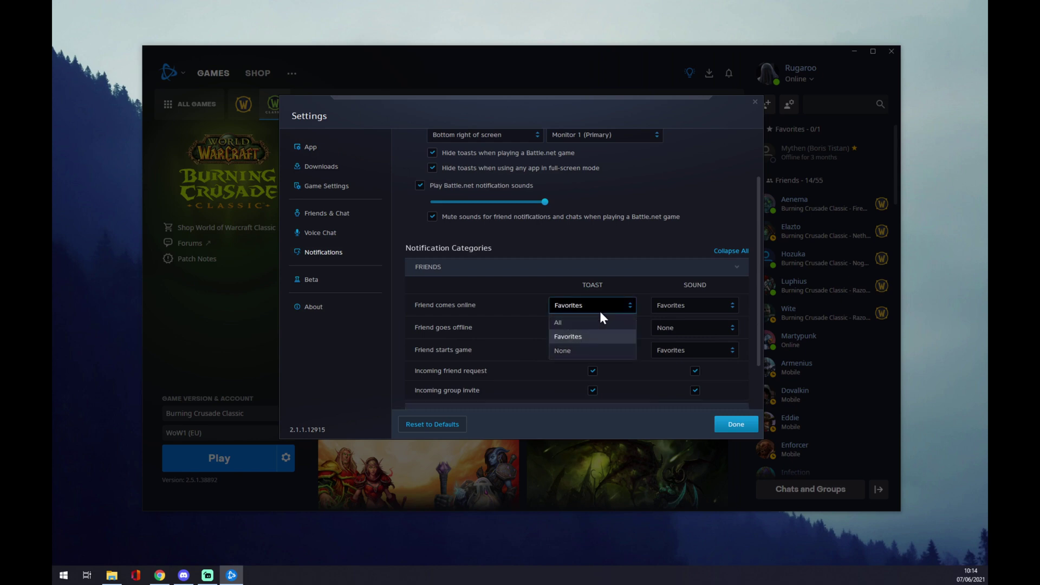
left_click(579, 323)
left_click(709, 308)
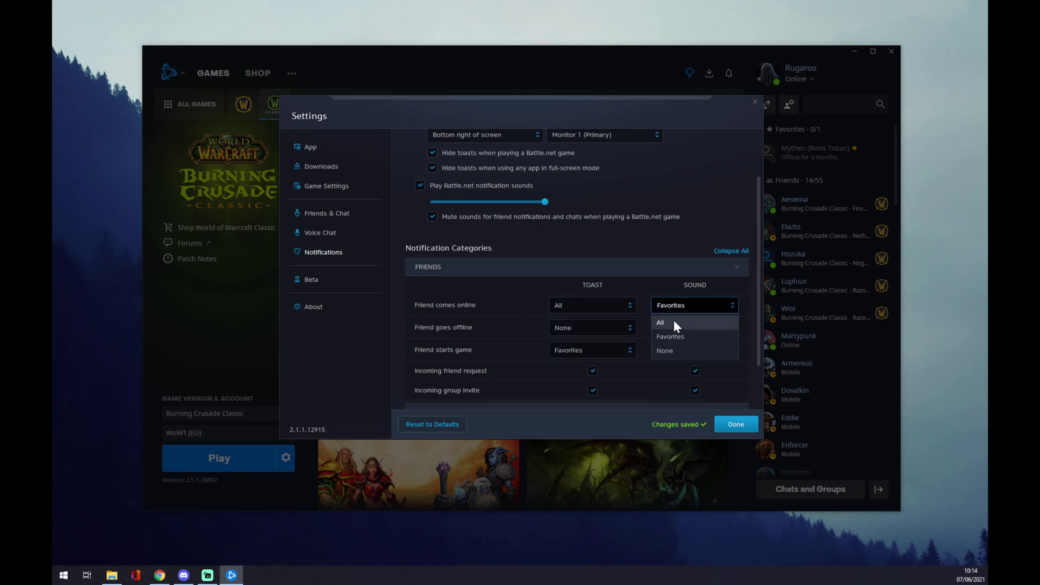
left_click(674, 319)
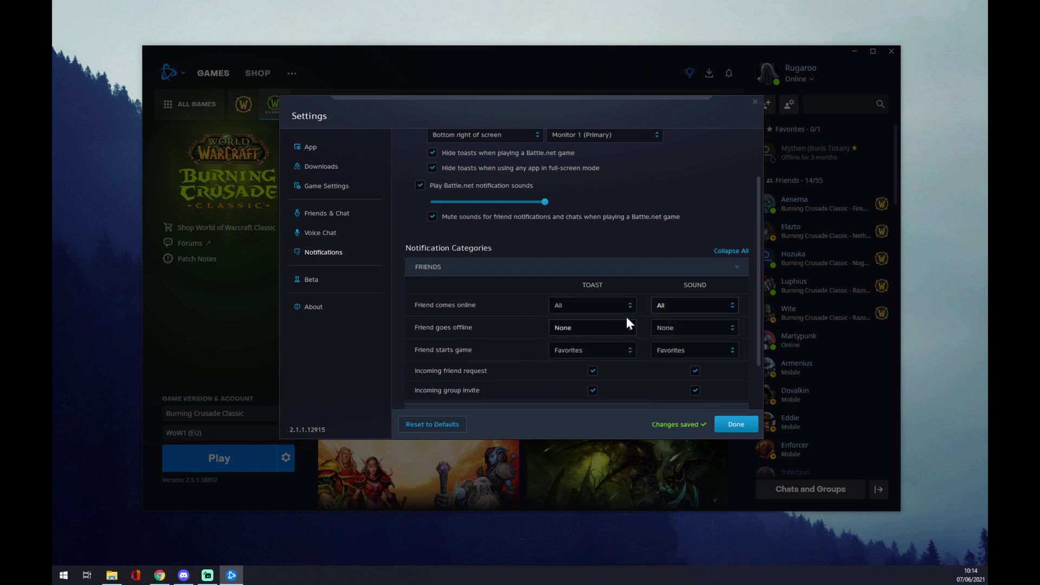
Step: Revert friend-online toast and sound to Favorites and close the settings with Done
left_click(599, 309)
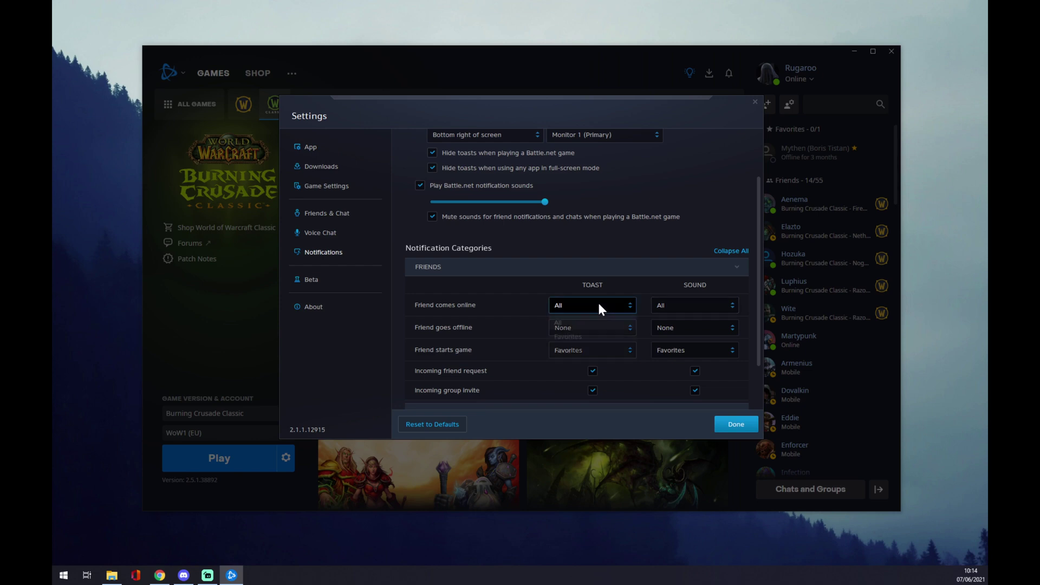
left_click(584, 336)
left_click(653, 310)
left_click(664, 334)
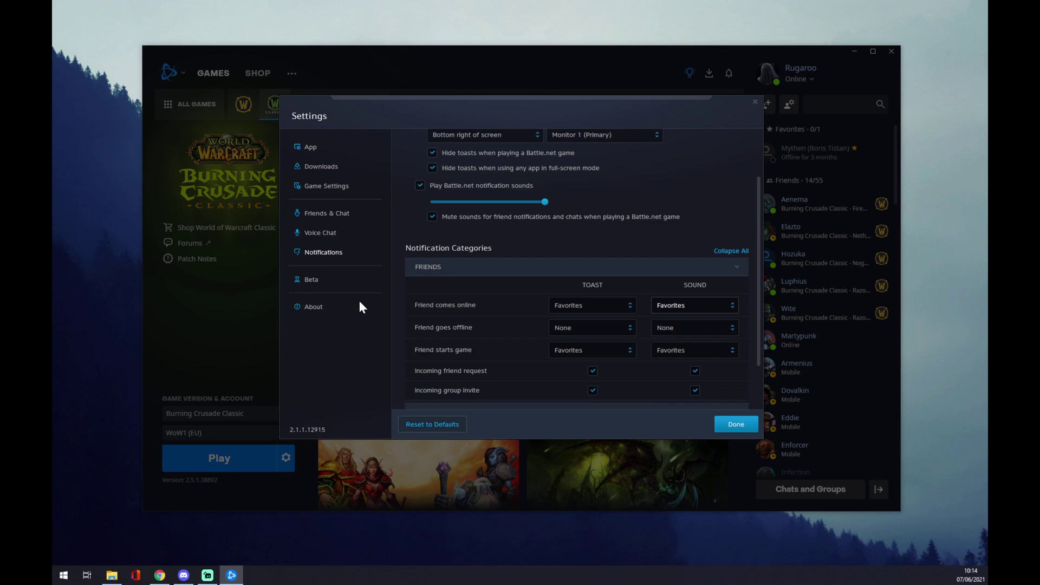
left_click(749, 426)
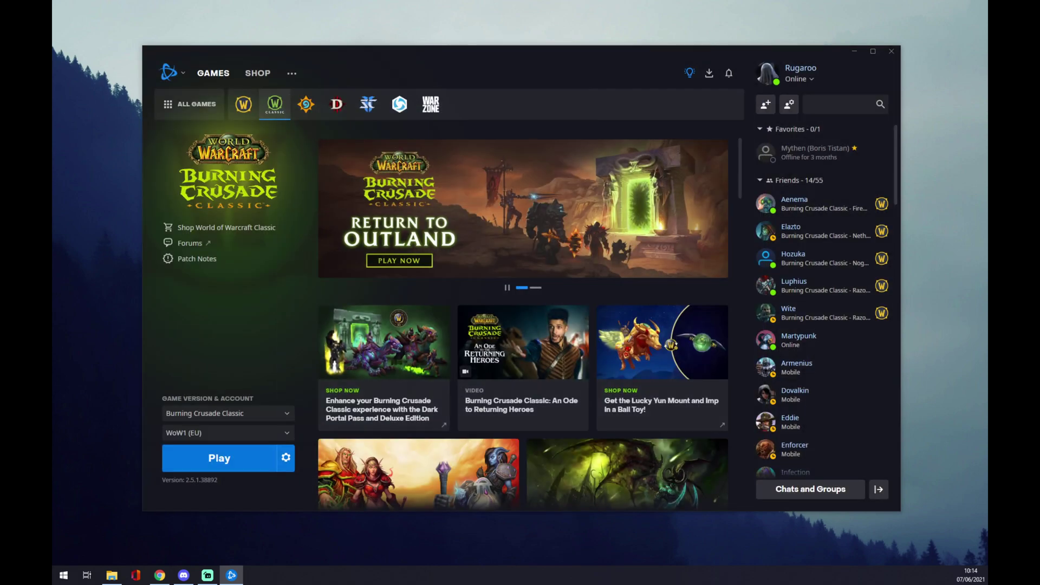